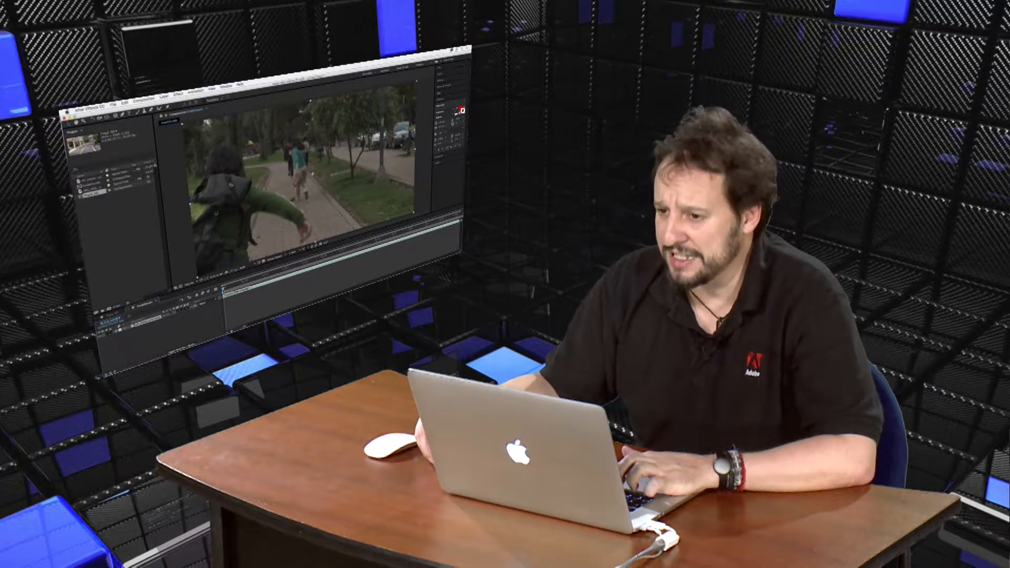
- Preview the 04_Smooth Motion.mov clip in the Estabilizado composition and apply Warp Stabilizer VFX to it
key(space)
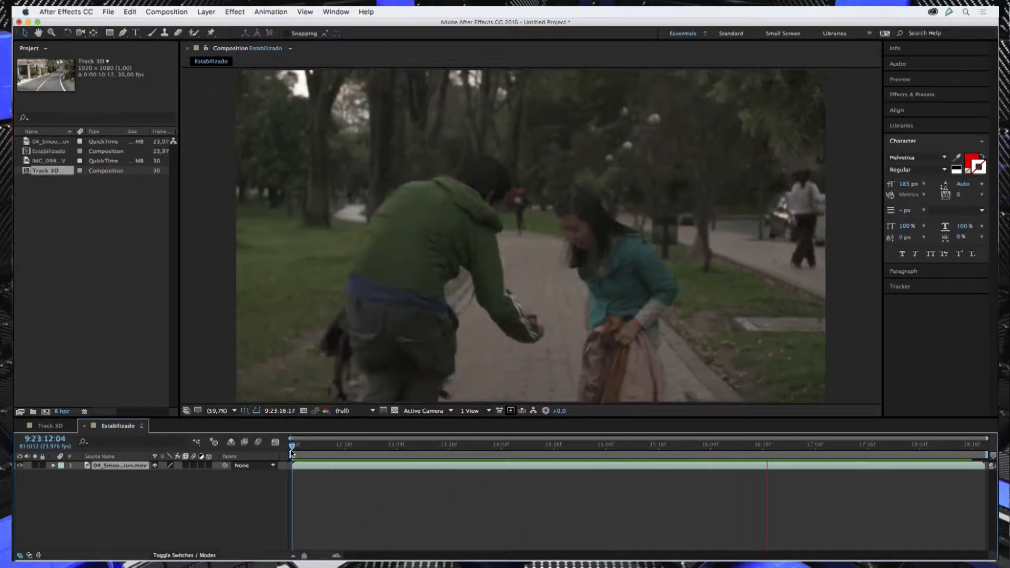
key(space)
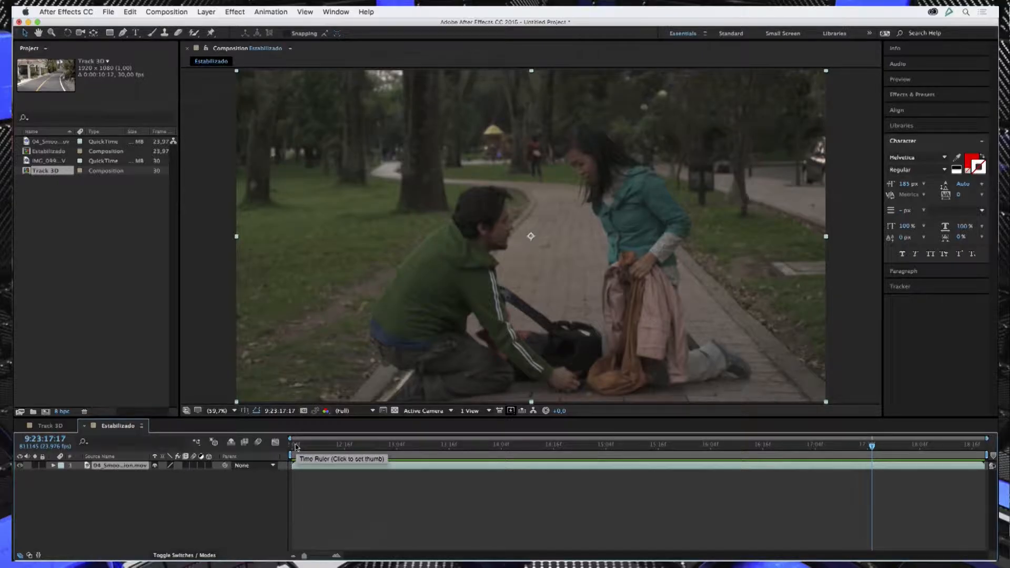
right_click(123, 468)
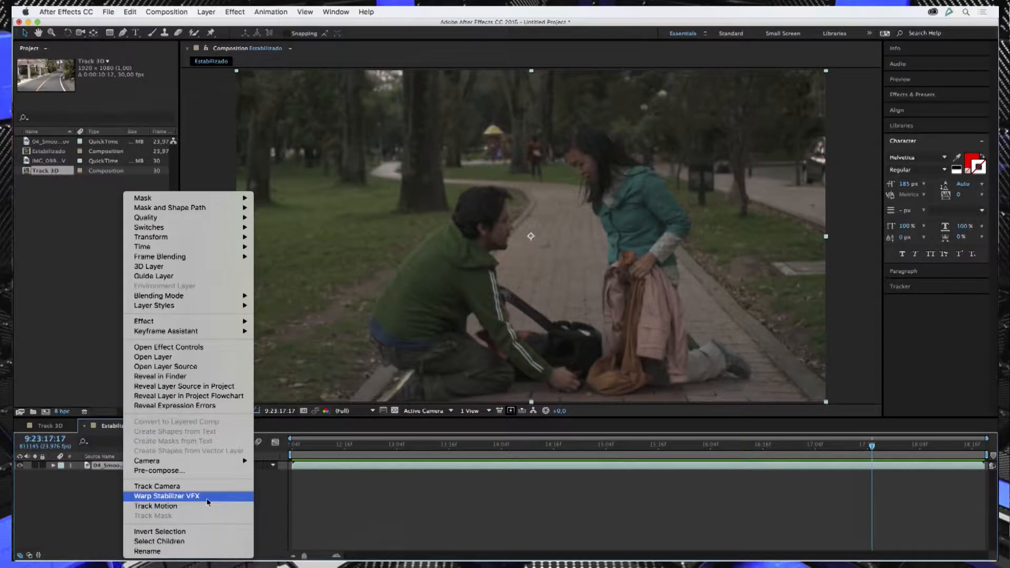
click(178, 496)
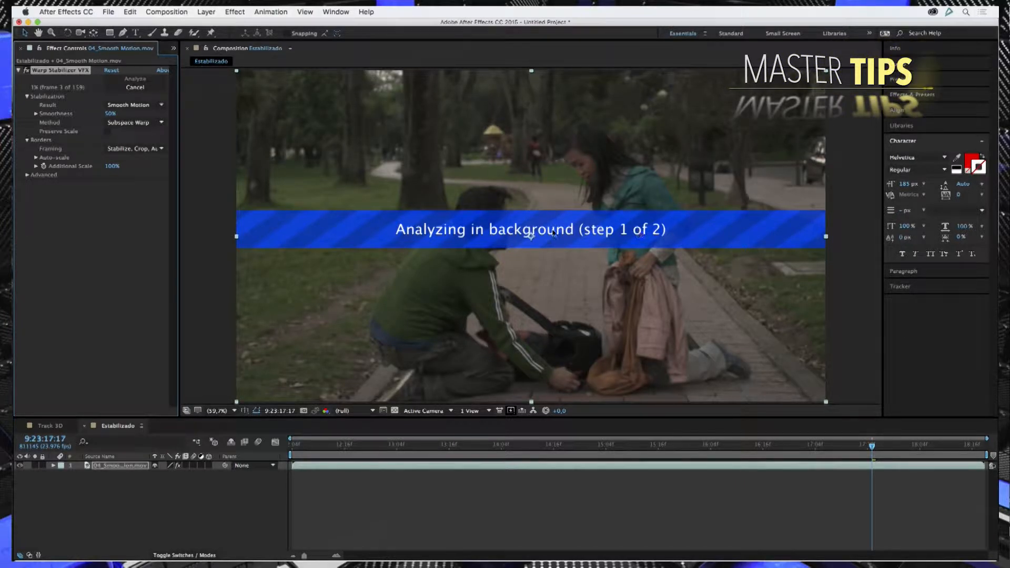
drag(180, 122, 220, 114)
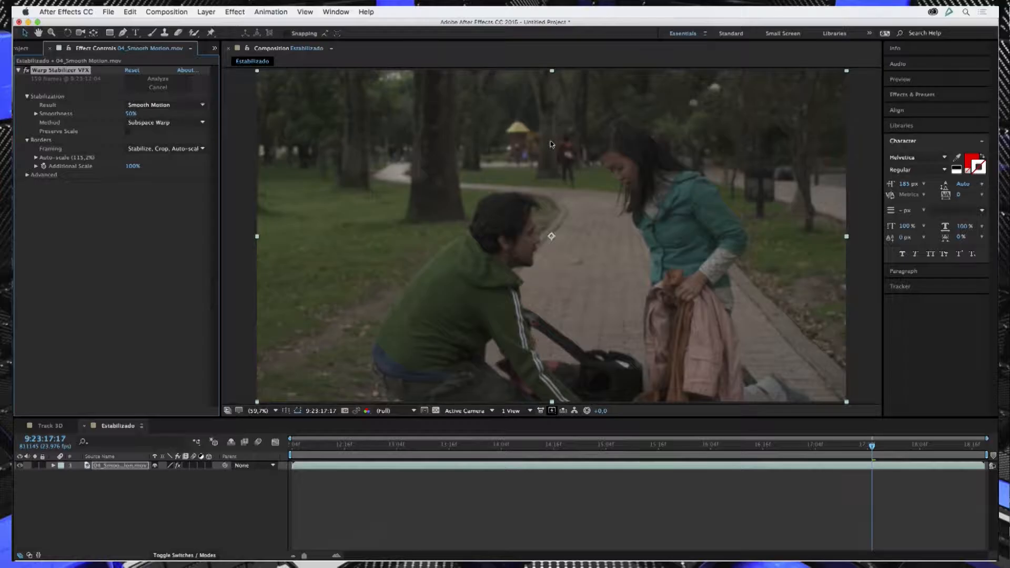
- Compare playback of the clip from its start with the stabilizer effect switched off and switched back on
drag(311, 451, 292, 450)
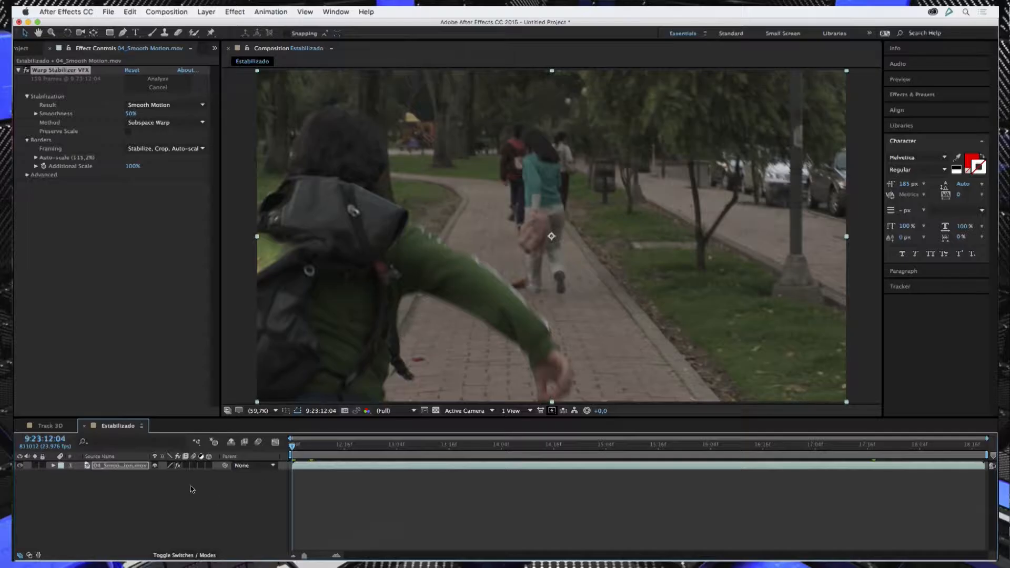
click(178, 467)
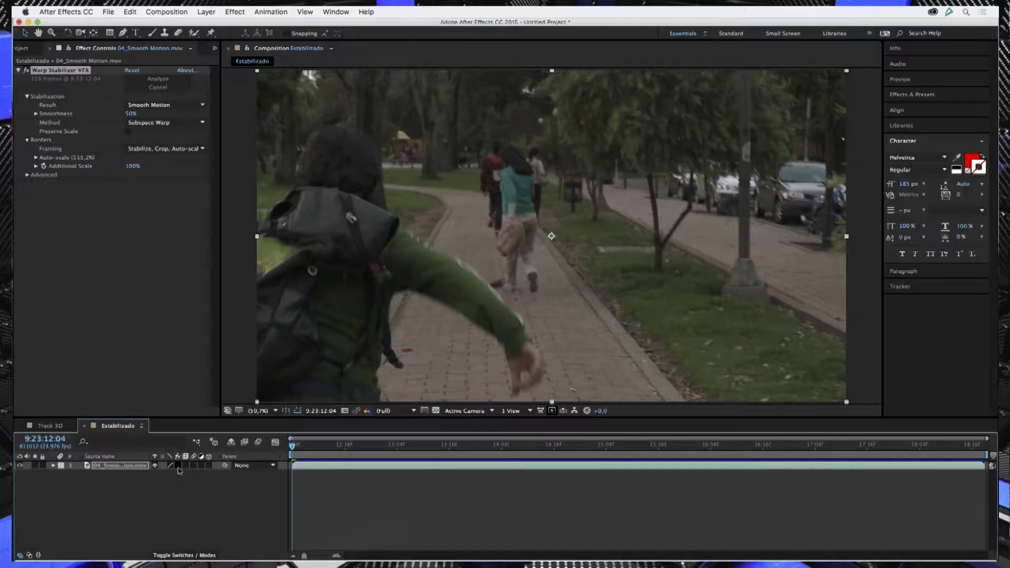
key(space)
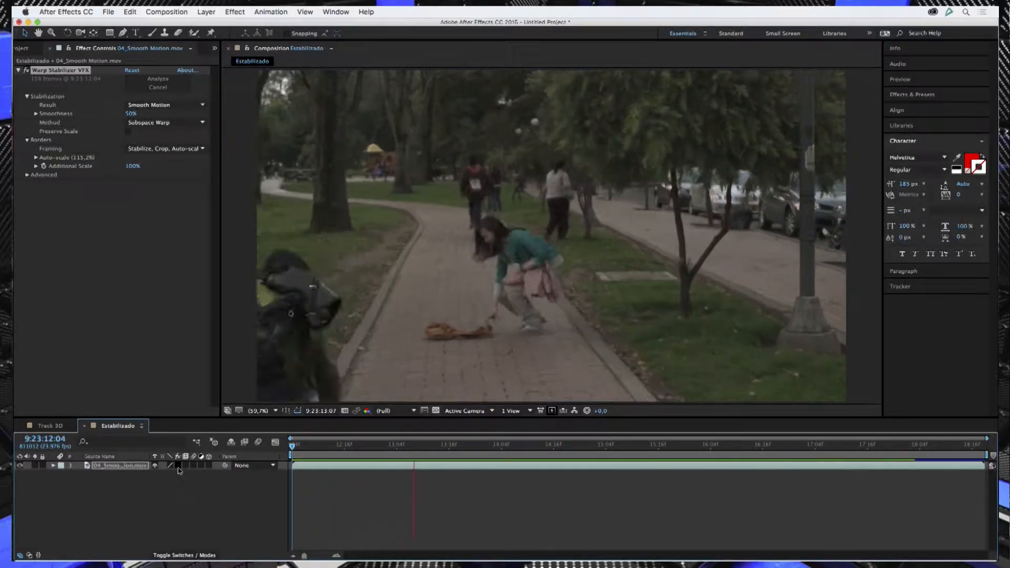
key(space)
click(178, 466)
click(291, 446)
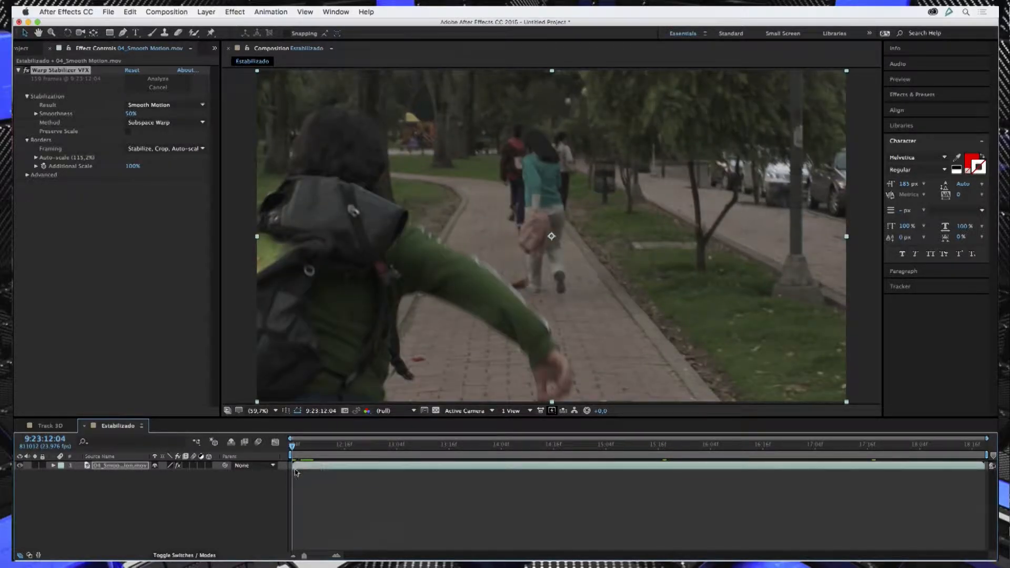
key(space)
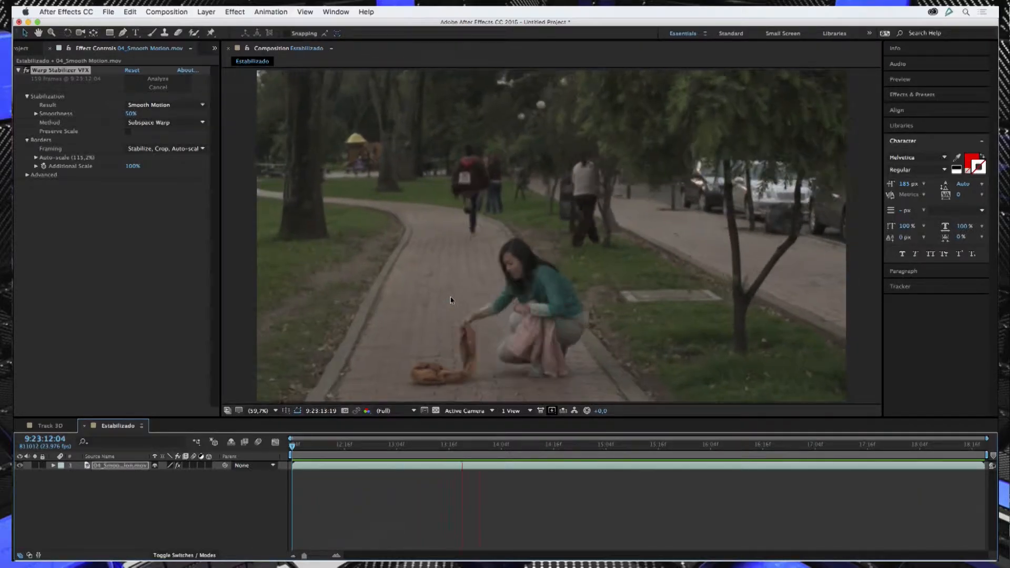
click(510, 446)
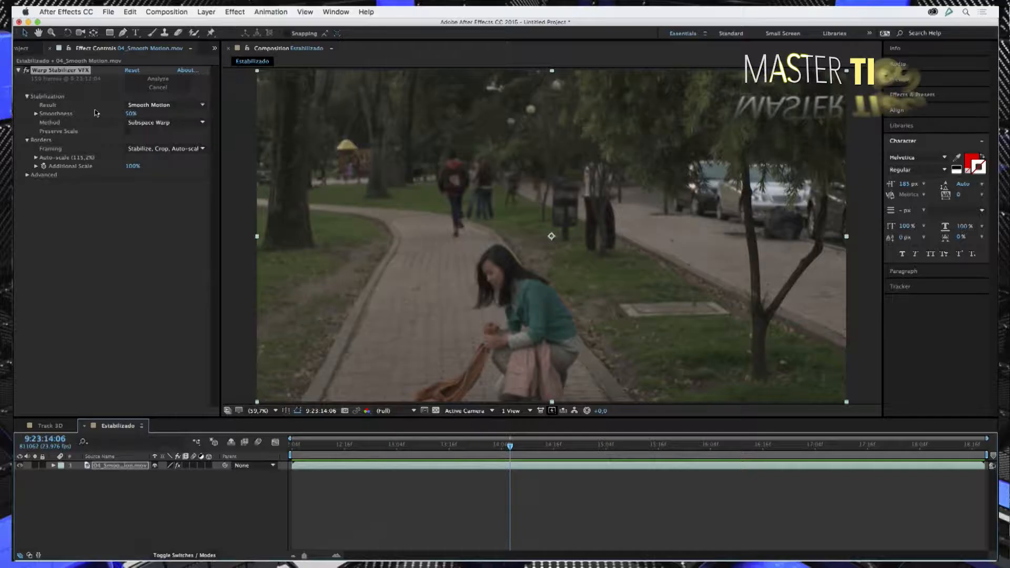
- Keep the stabilization result as Smooth Motion, set Smoothness to 8%, and preview the clip from the start
click(191, 106)
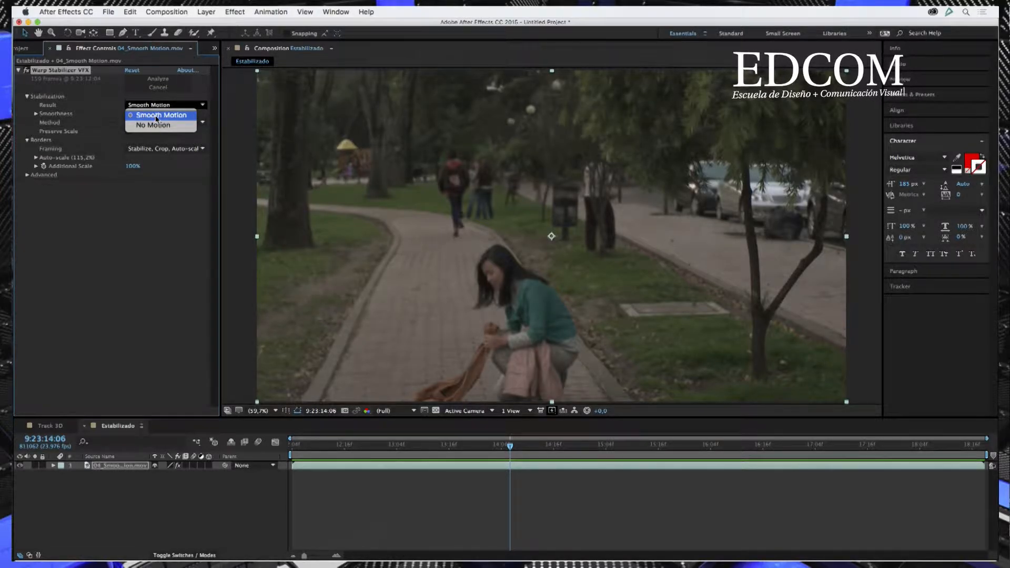
click(164, 118)
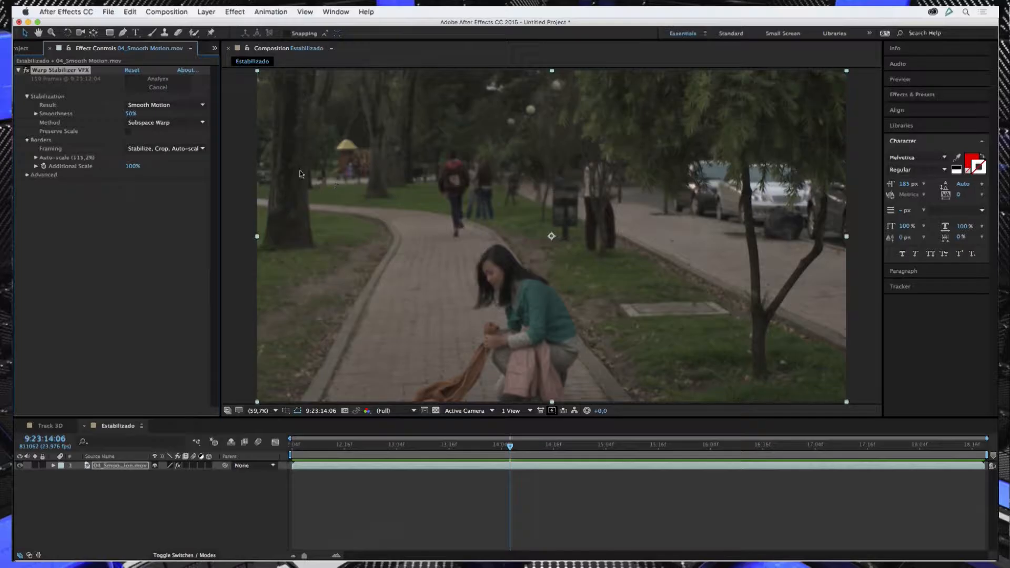
drag(131, 113, 105, 120)
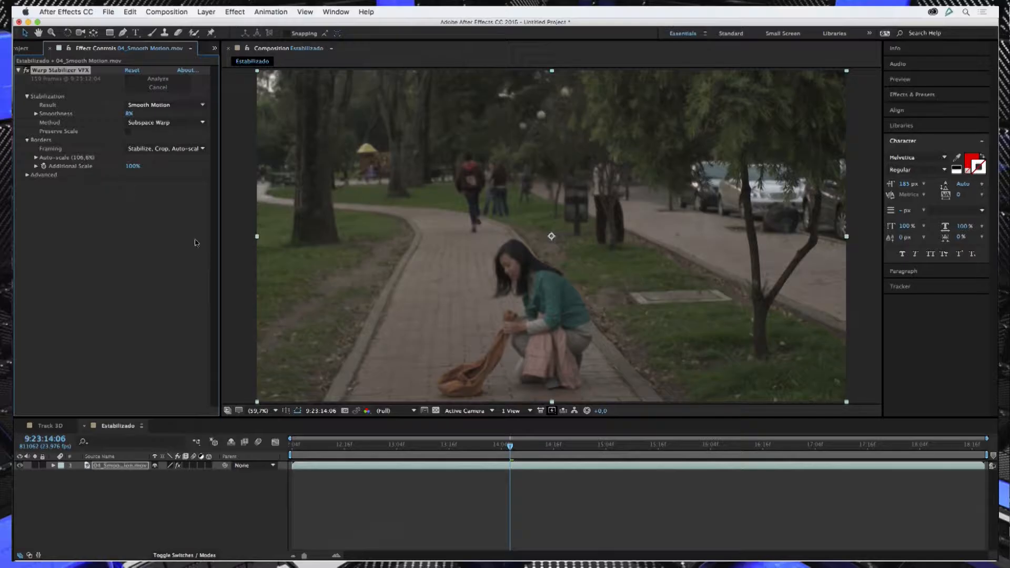
drag(316, 446, 284, 447)
key(space)
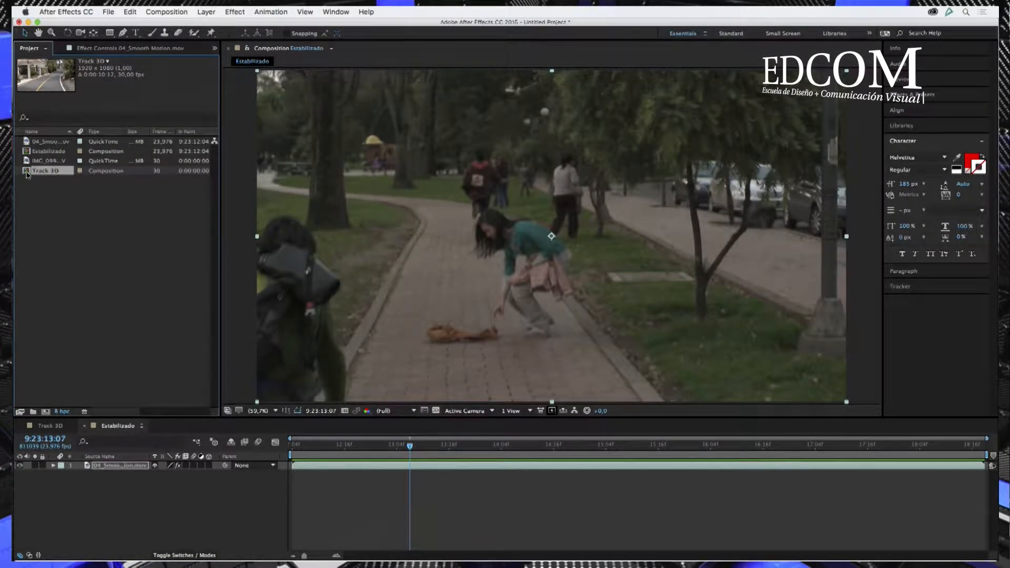
- Open the Track 3D composition, scrub through the start of the road footage, and return to the first frame
double_click(28, 173)
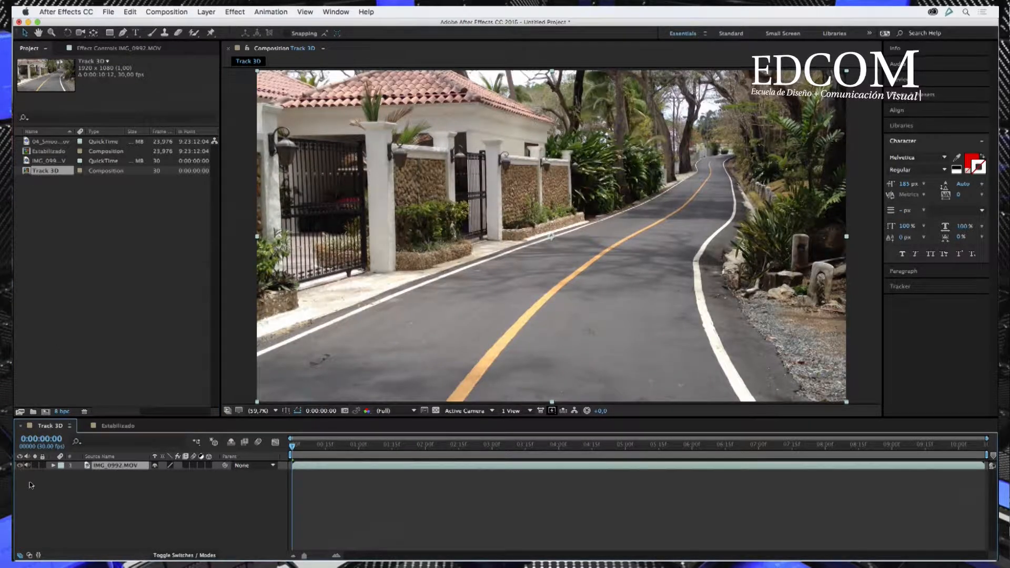
mouse_move(299, 451)
mouse_down()
mouse_move(974, 452)
mouse_move(298, 444)
mouse_up()
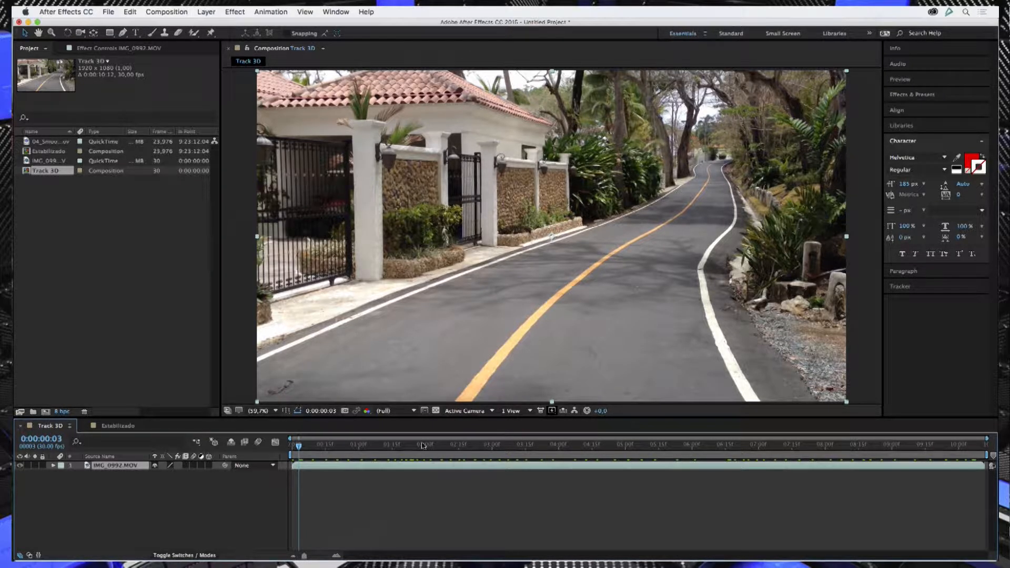
drag(298, 448, 291, 447)
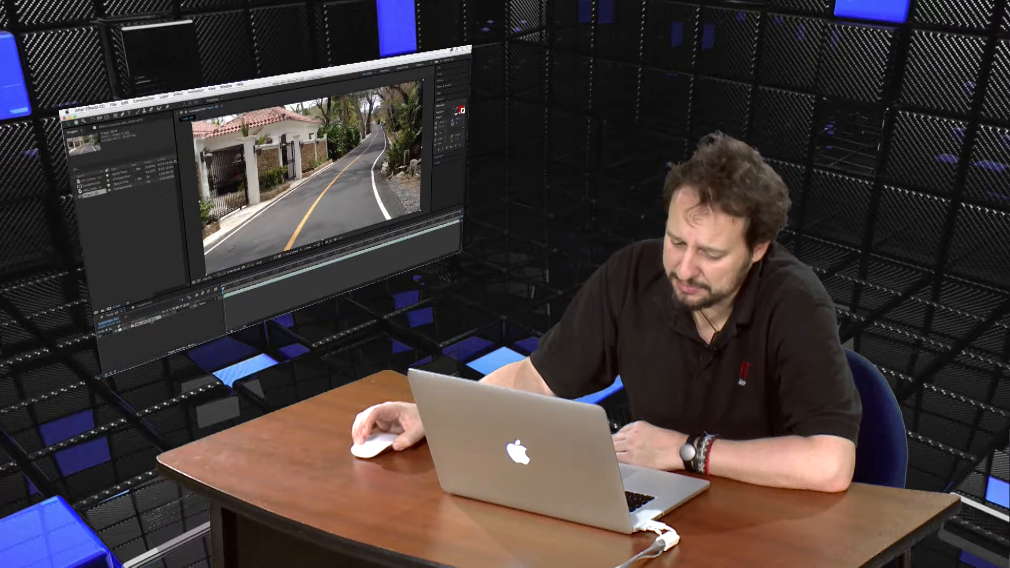
- Run Track Camera on the IMG_0992.MOV layer, keeping the shot type at Fixed Angle of View
right_click(141, 321)
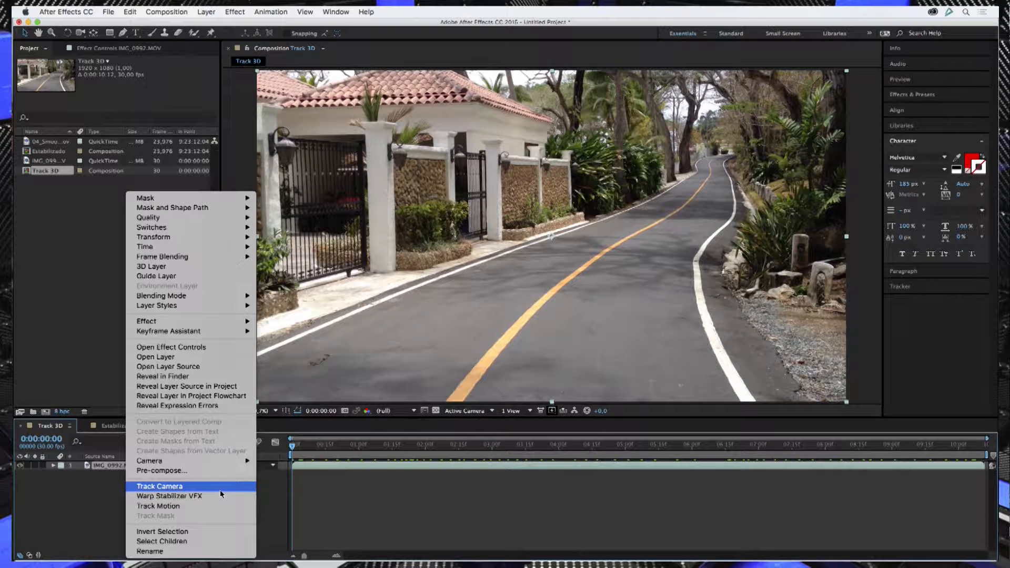
click(220, 488)
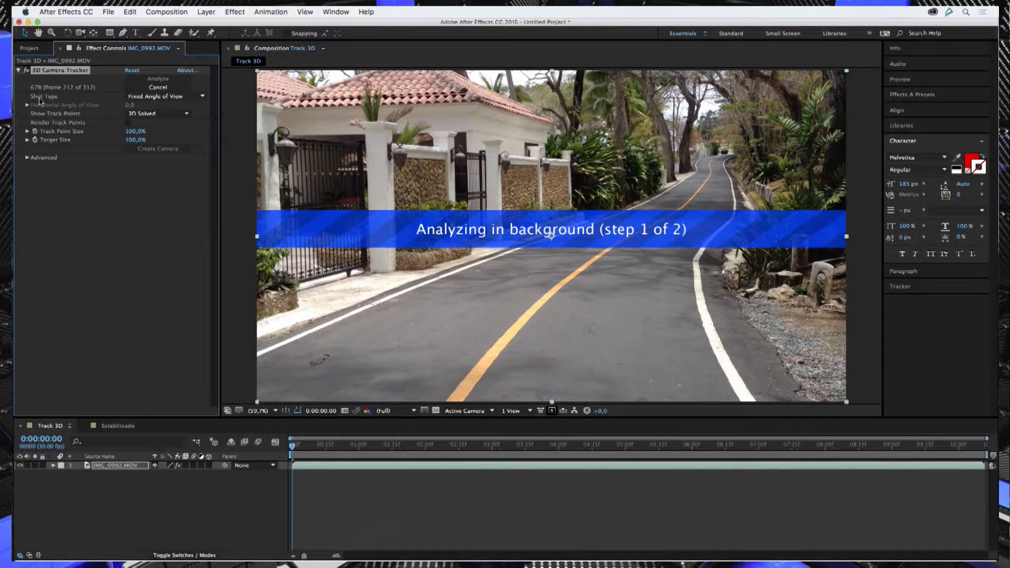
click(187, 98)
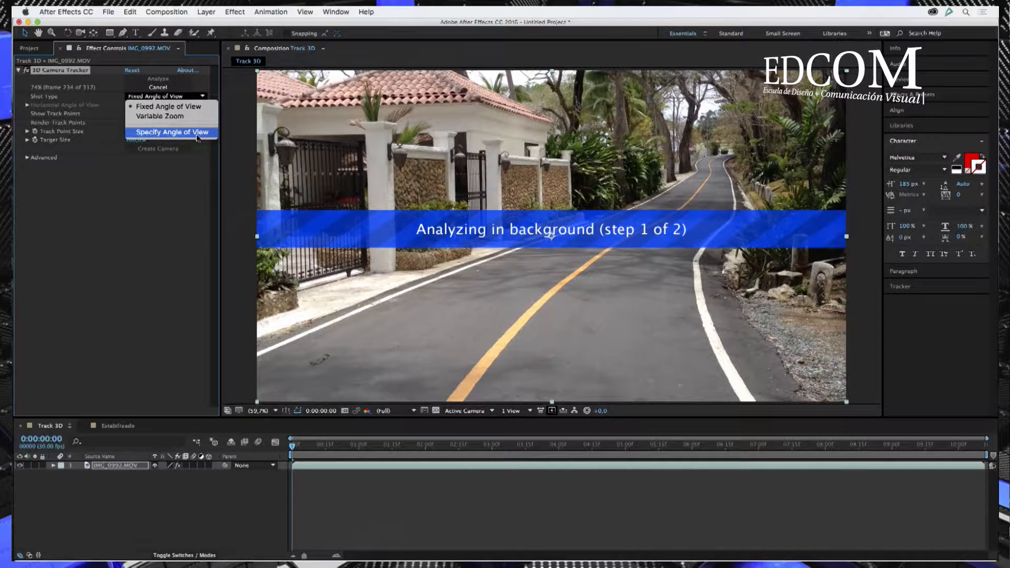
click(192, 106)
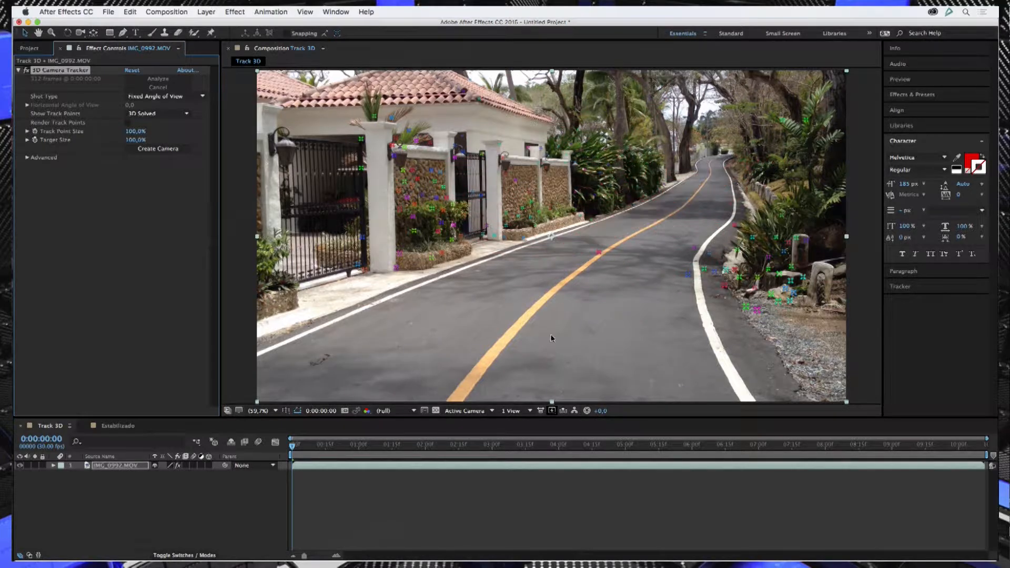
- At 0:00:00:27, create a text and camera from track points on the road surface, and hide the text layer
drag(305, 447, 352, 446)
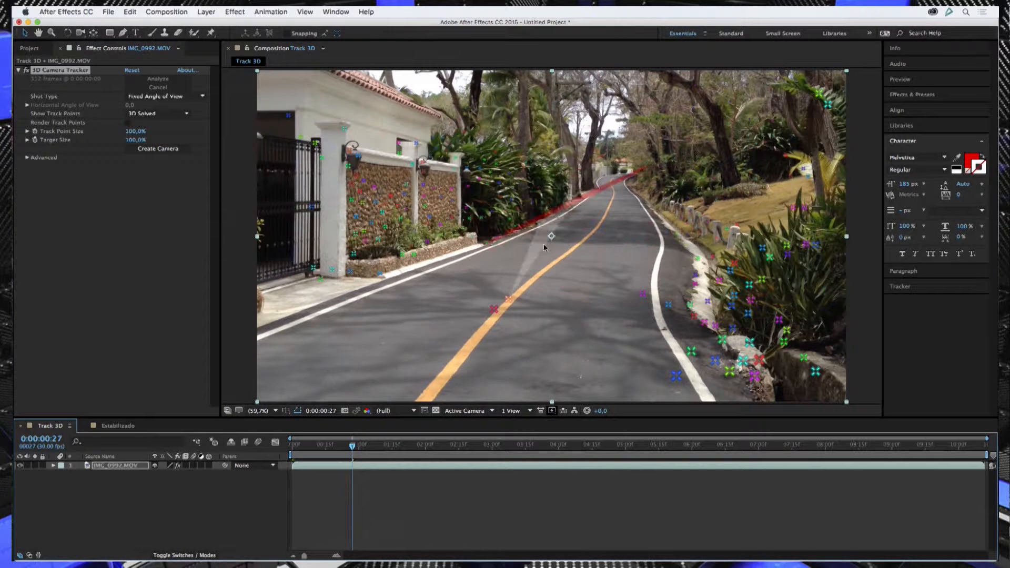
click(613, 268)
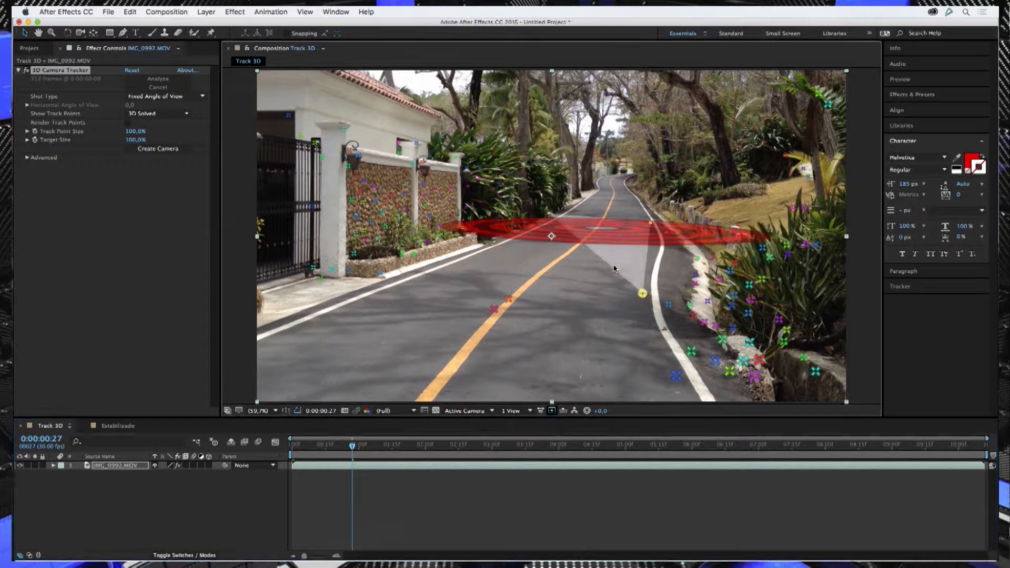
right_click(605, 237)
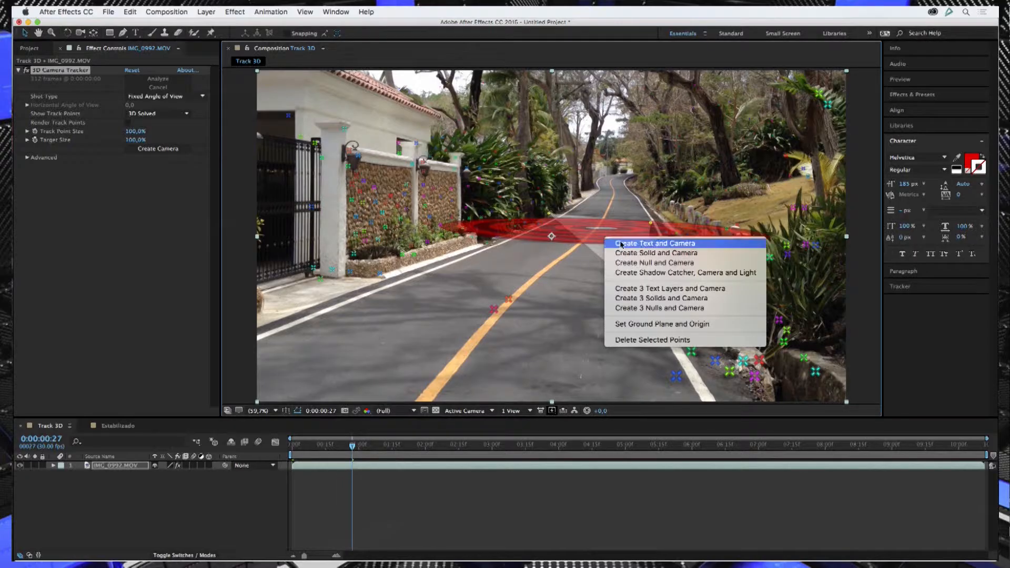
click(657, 246)
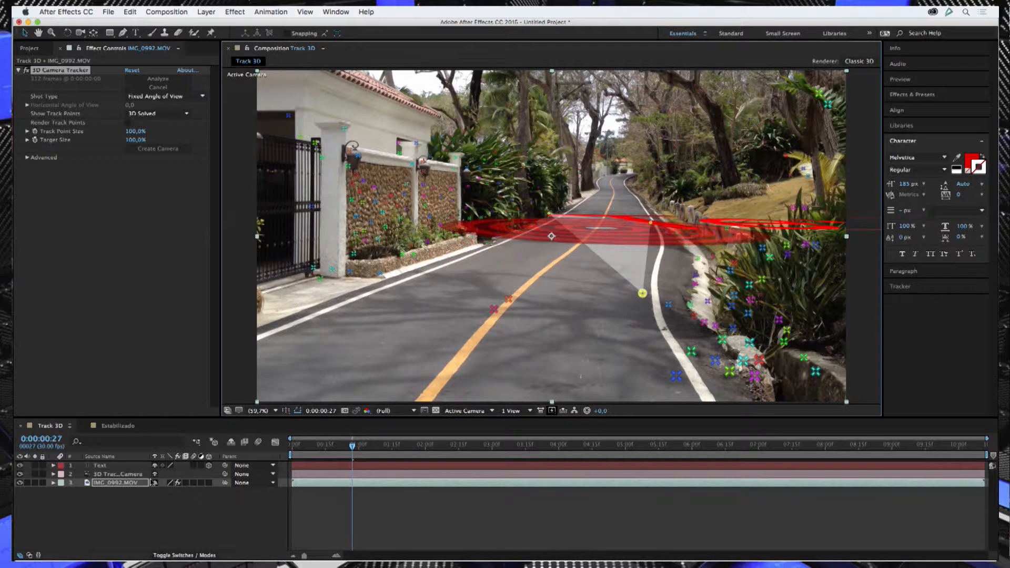
click(108, 468)
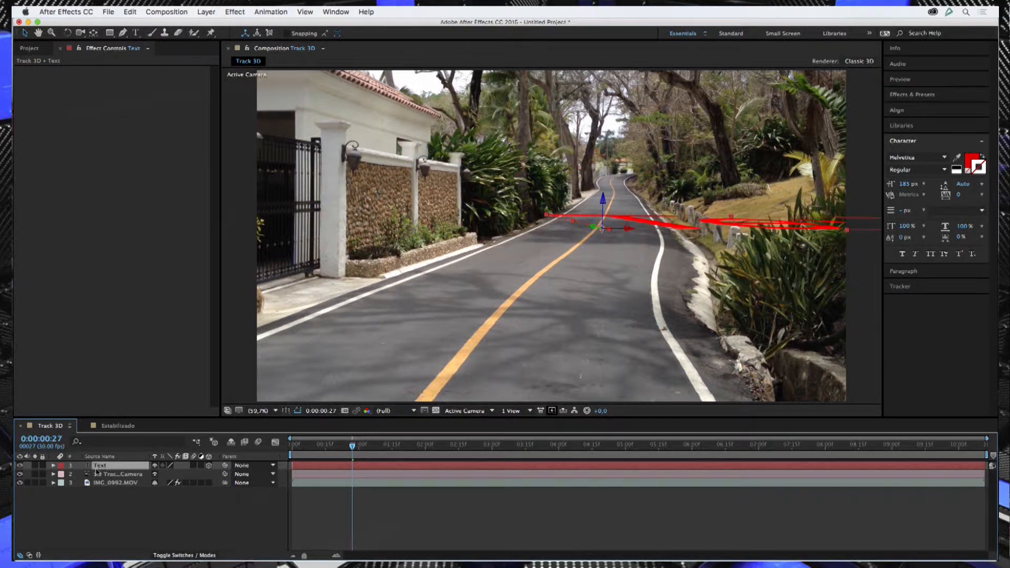
click(20, 466)
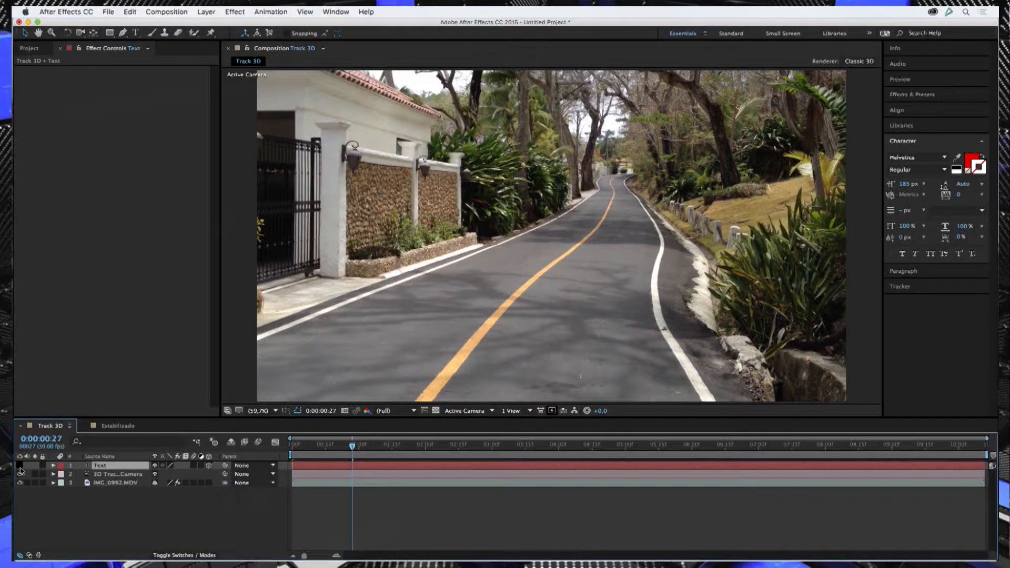
- Select the 3D Tracker Camera layer and display the composition in the 2 Views - Horizontal layout
click(113, 476)
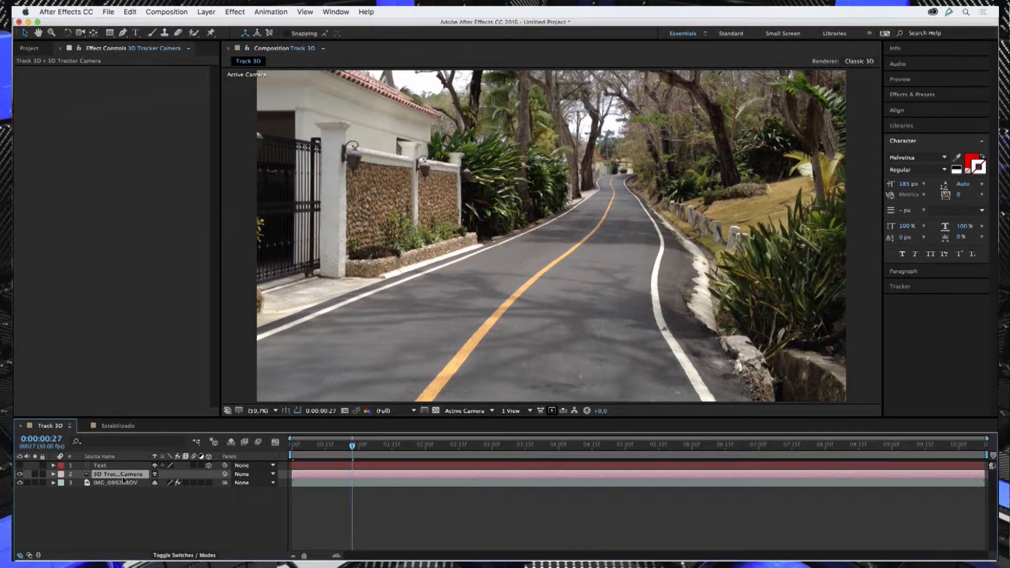
click(484, 412)
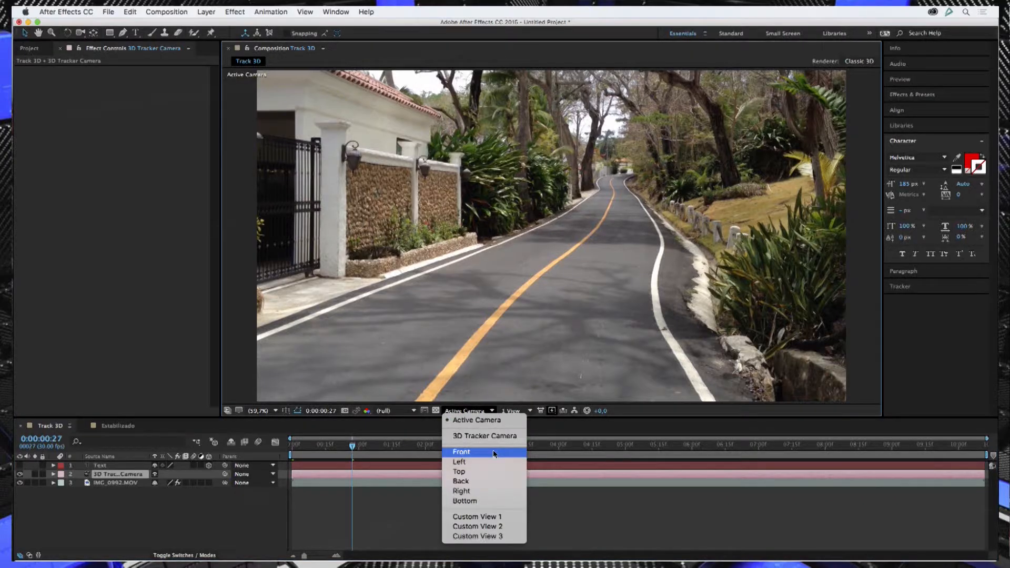
click(497, 394)
click(513, 411)
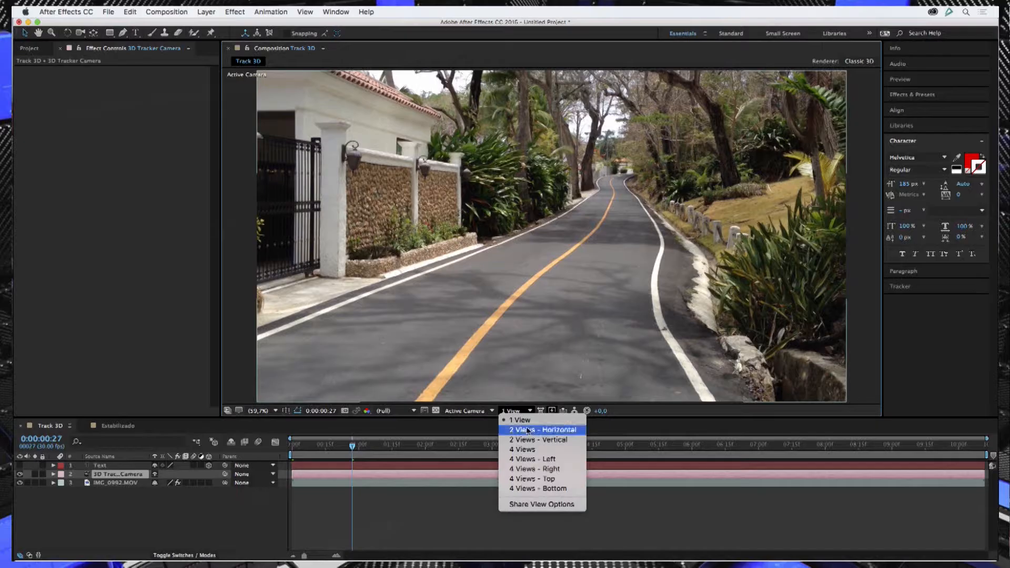
click(529, 432)
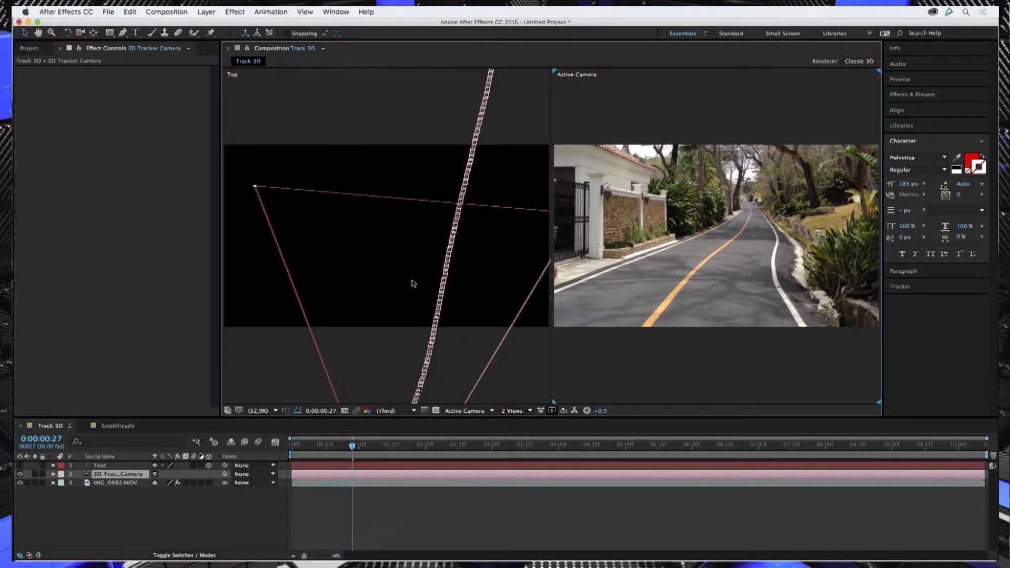
- Examine the tracked camera's path and movement in the Top view from the first frame to 0:00:01:08
click(413, 283)
key(comma)
key(comma)
key(comma)
key(comma)
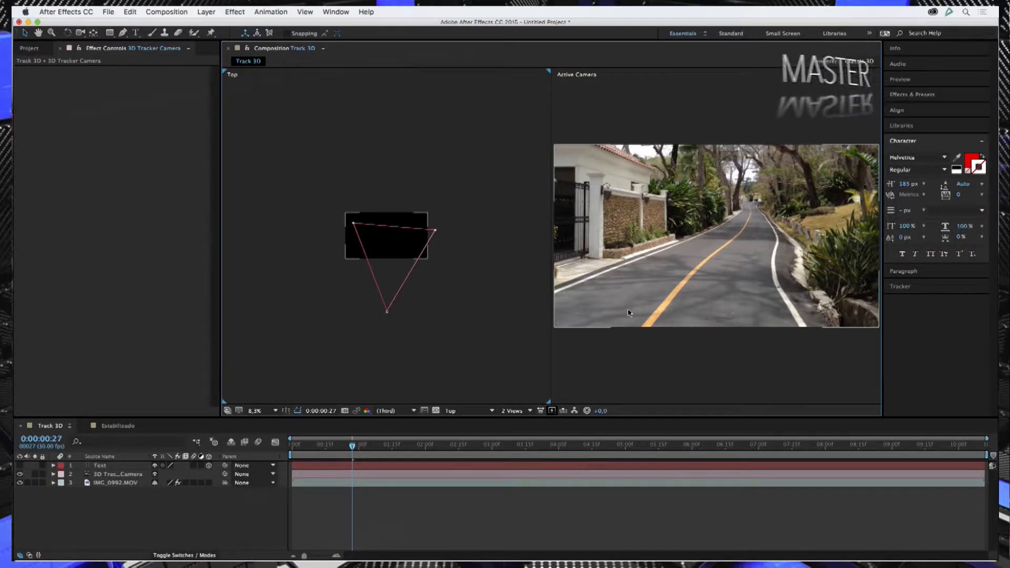
drag(316, 454, 291, 454)
click(212, 473)
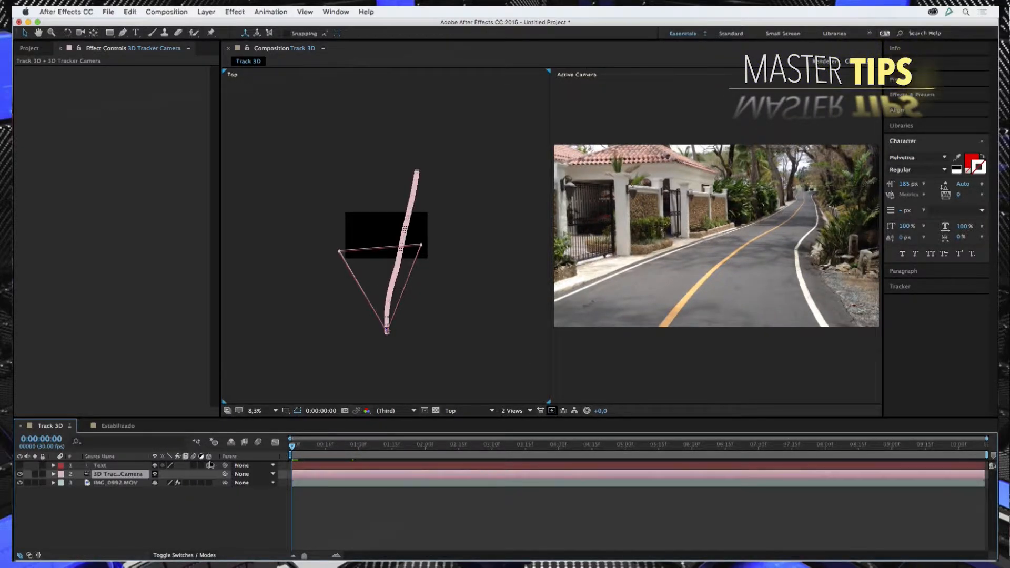
click(314, 498)
click(295, 446)
drag(294, 446, 376, 446)
- Return the composition to a single view, make the Text layer visible and move to 0:00:02:12
click(504, 417)
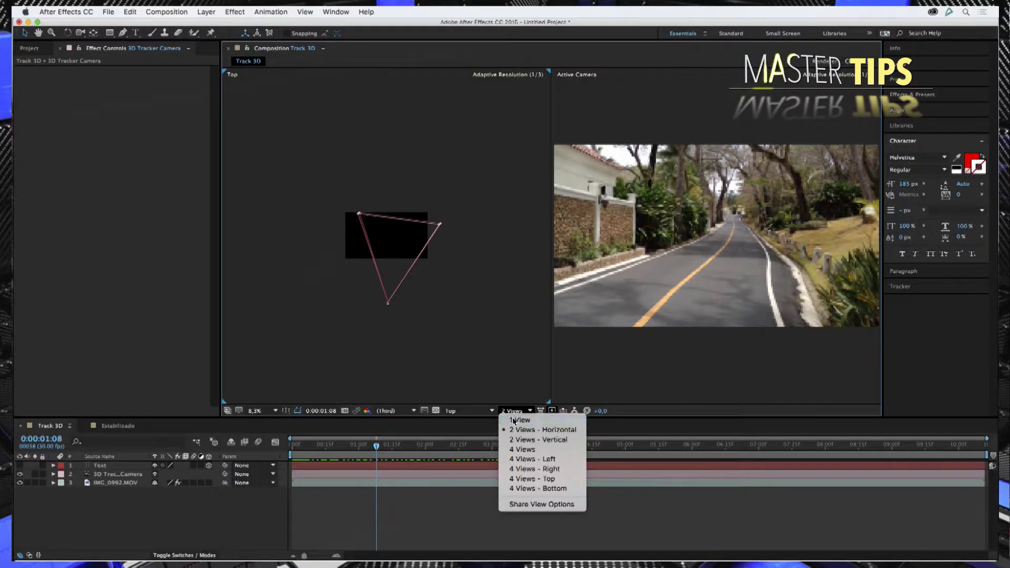
click(514, 420)
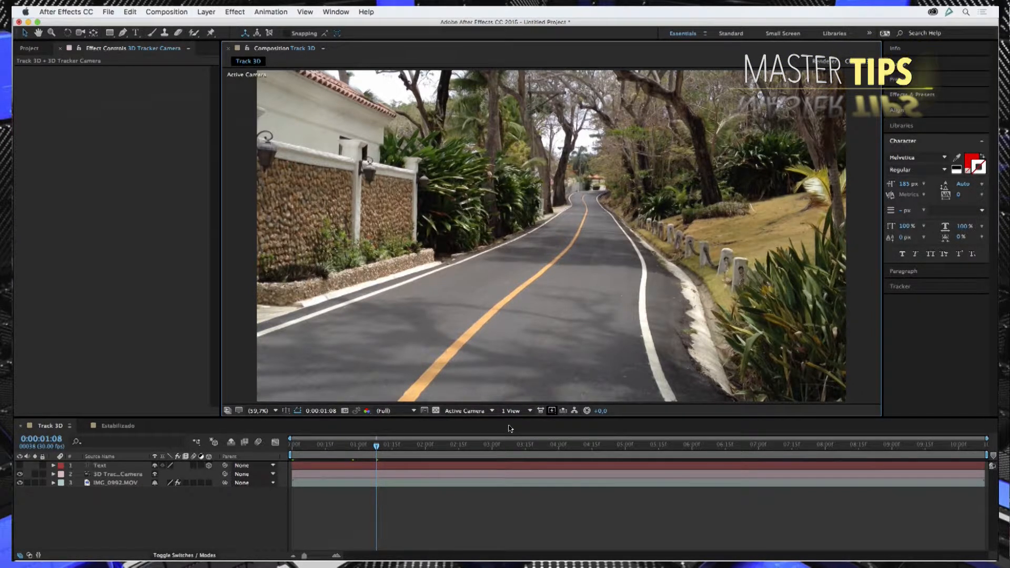
click(22, 466)
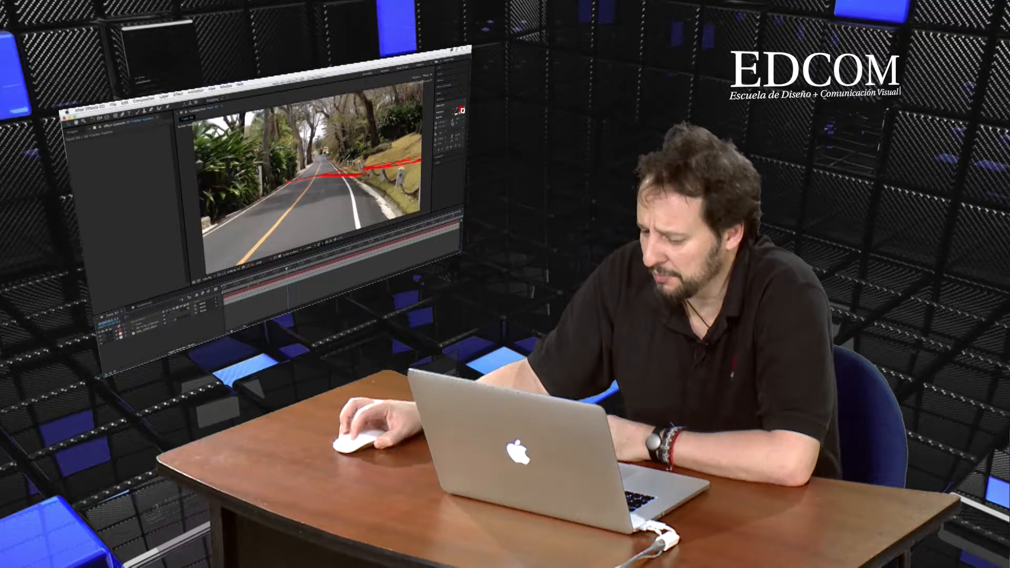
- Center the paragraph alignment of the Text layer
click(442, 157)
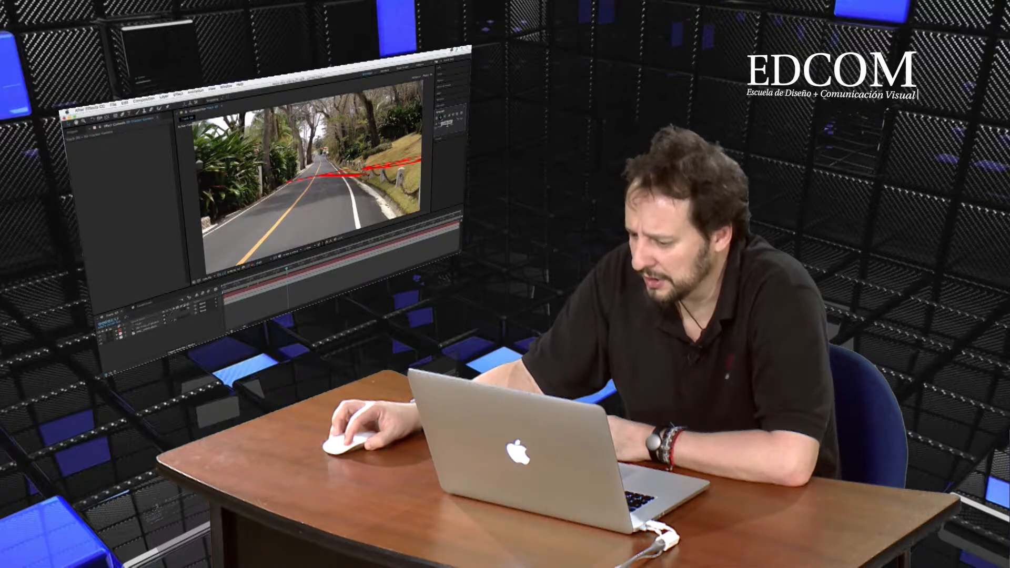
click(142, 322)
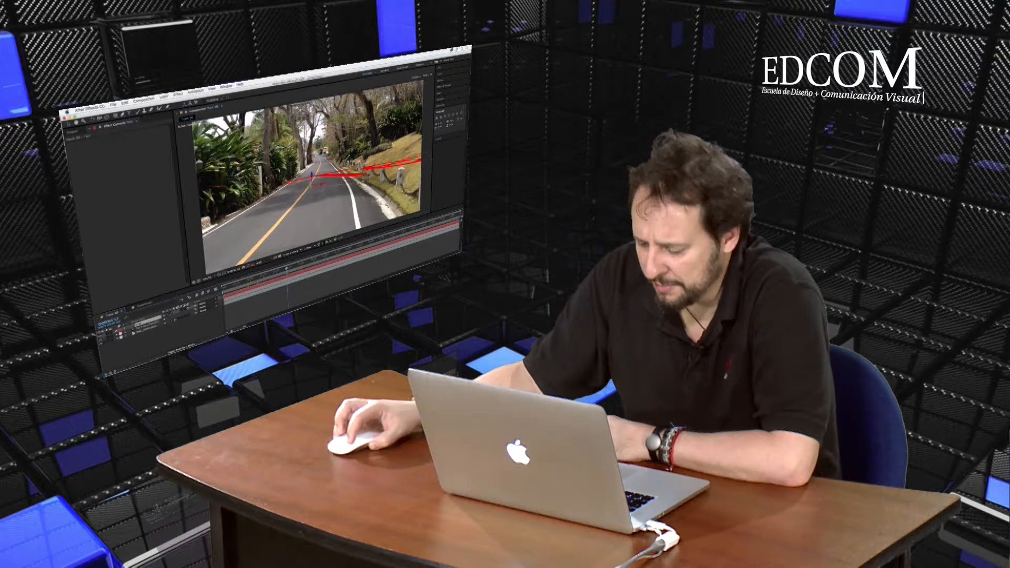
click(442, 118)
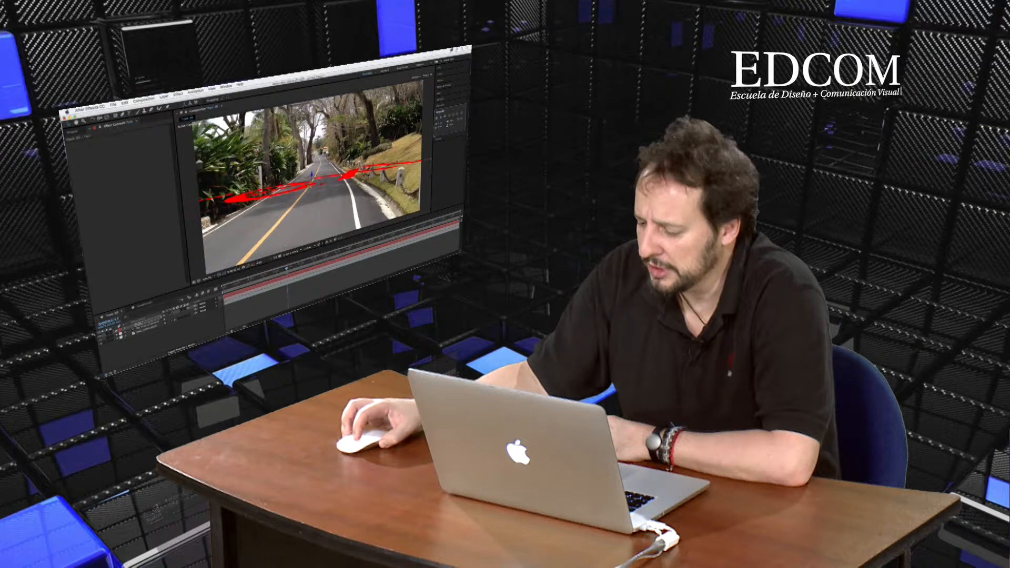
- Reveal the Text layer's transform properties and reduce its font size to 70 px
click(116, 331)
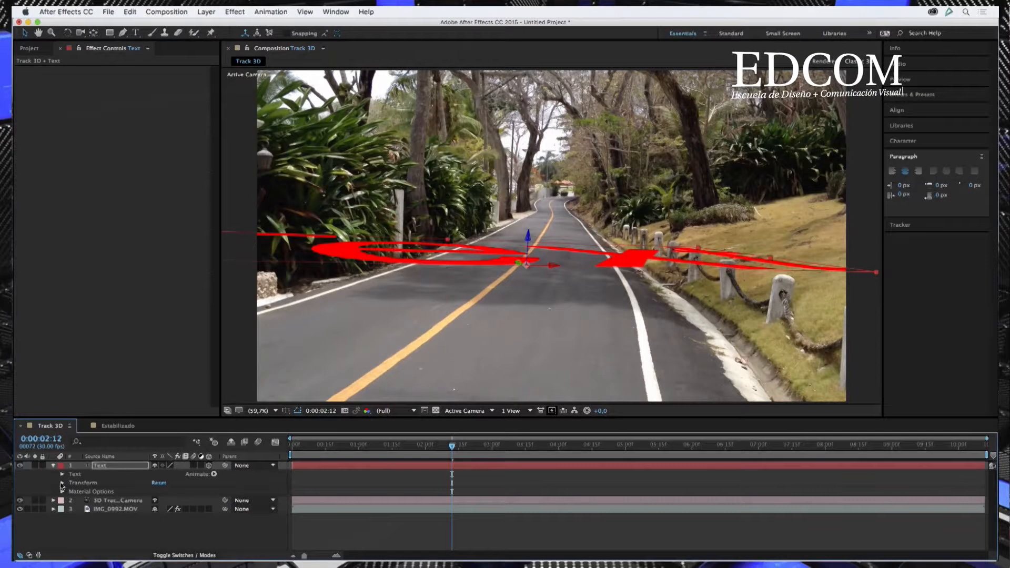
click(62, 482)
scroll(139, 494, up, 1)
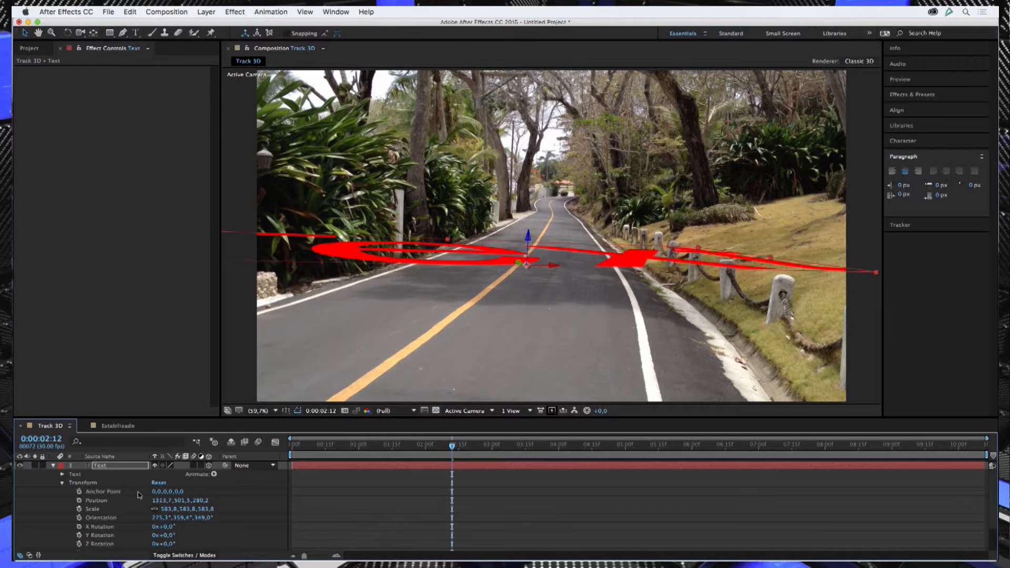
click(915, 141)
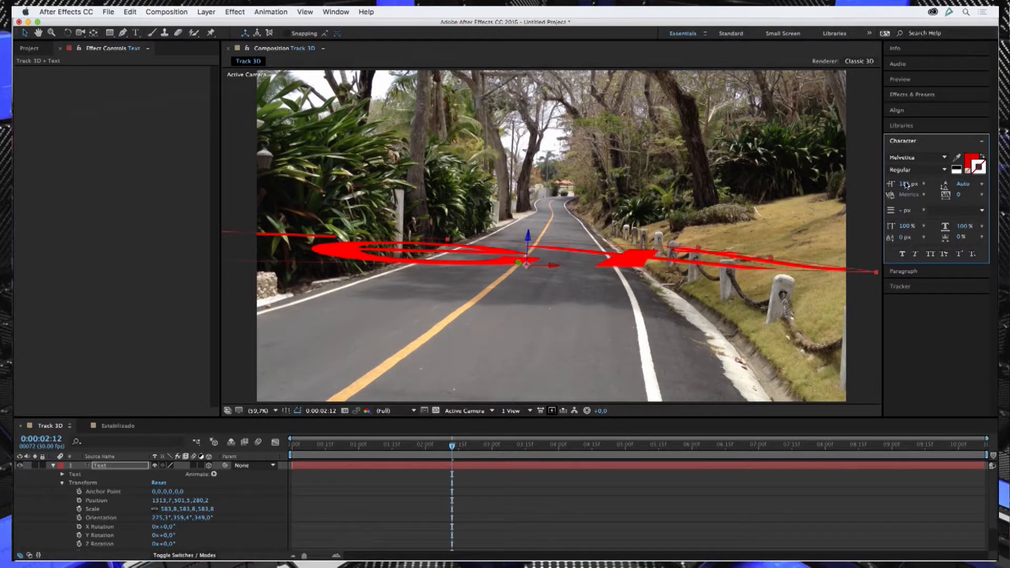
drag(905, 186, 853, 197)
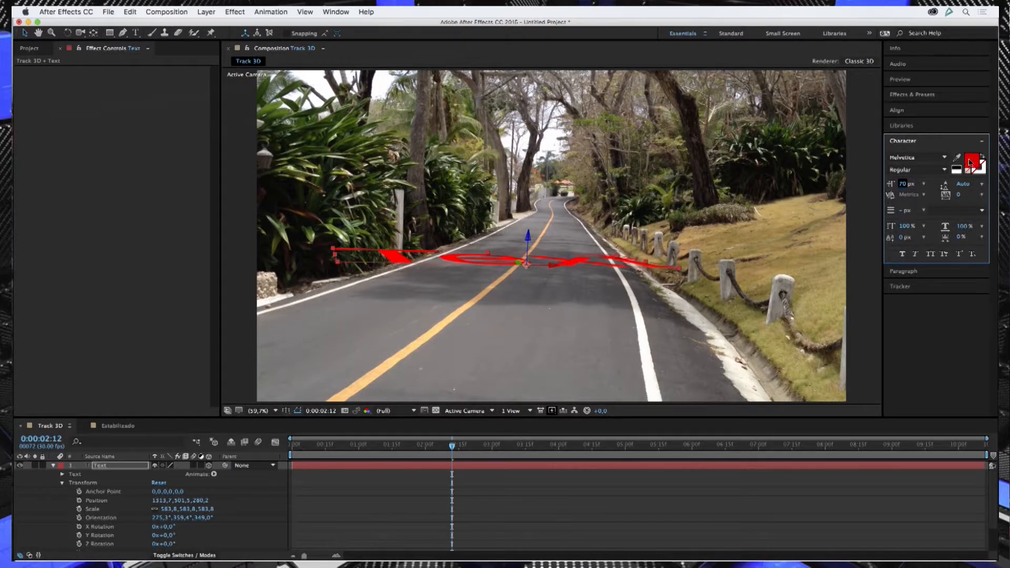
- Change the text's fill color from red to near-white F0F0F0
click(971, 162)
drag(339, 309, 333, 299)
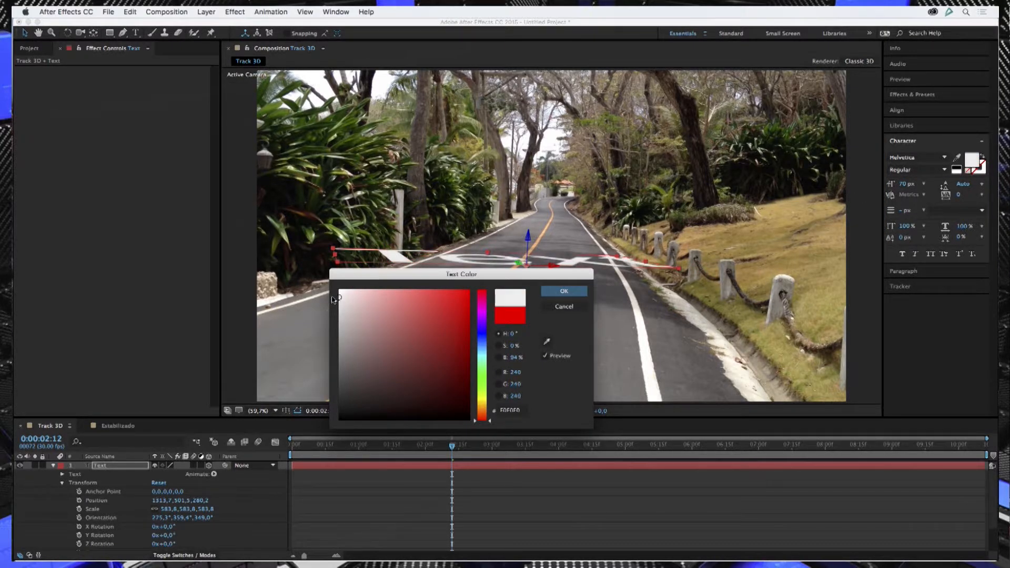
click(563, 291)
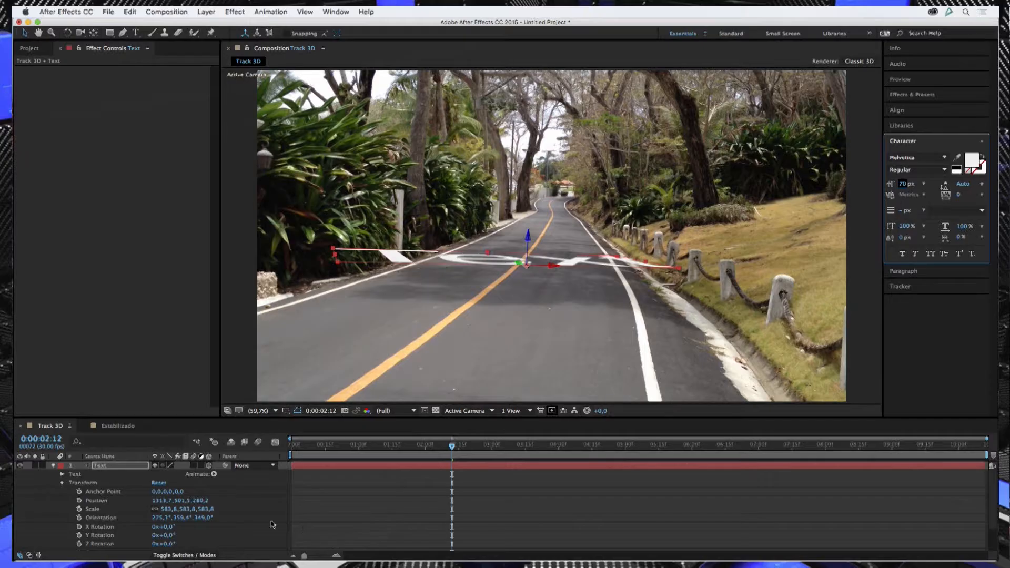
- Stand the text upright with X rotation 89°, Y rotation -1° and Z rotation -4°, and set its font size to 33 px
mouse_move(168, 529)
mouse_down()
mouse_move(209, 525)
mouse_move(169, 538)
mouse_move(168, 548)
mouse_up()
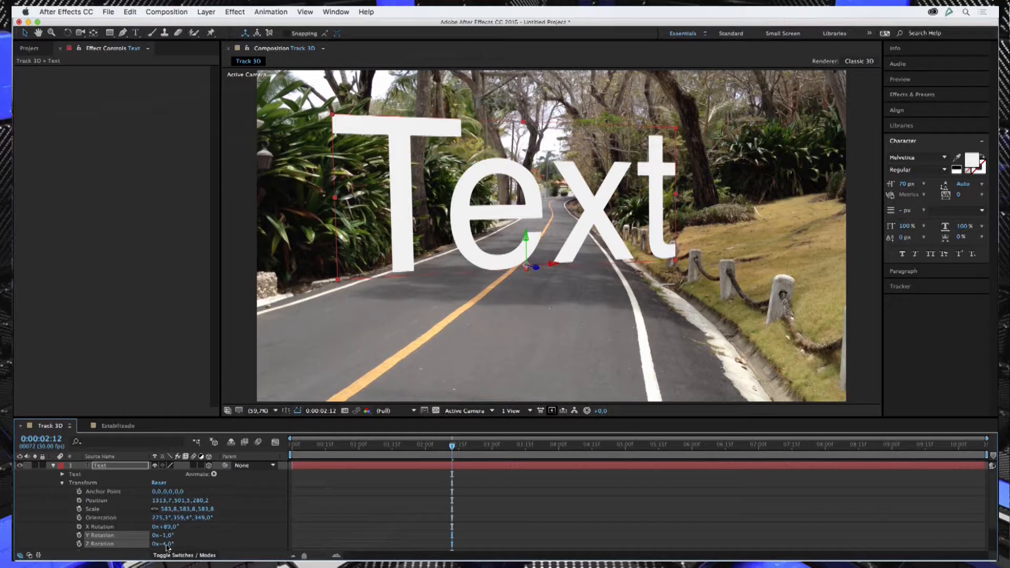
drag(903, 184, 891, 188)
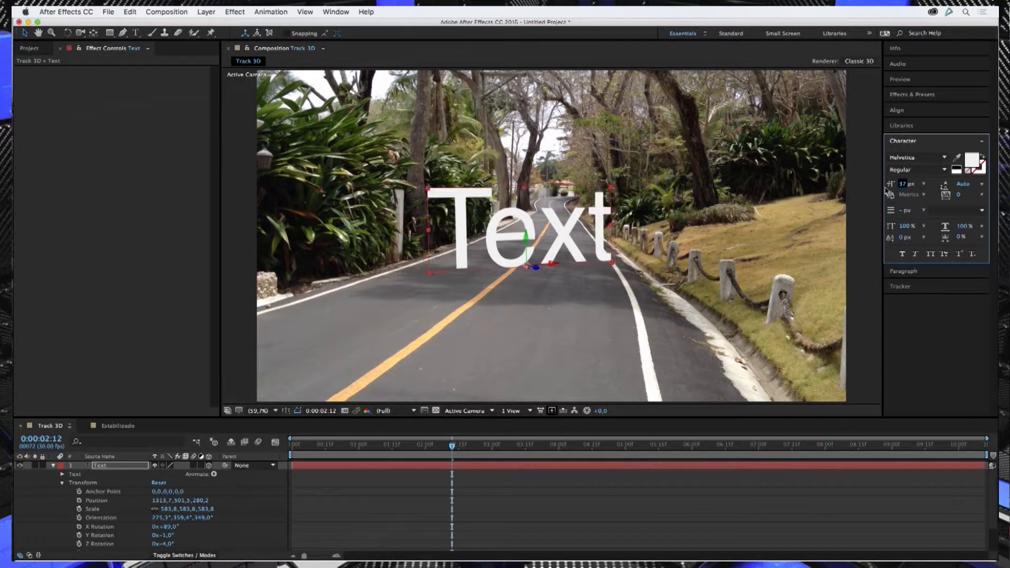
drag(888, 193, 885, 193)
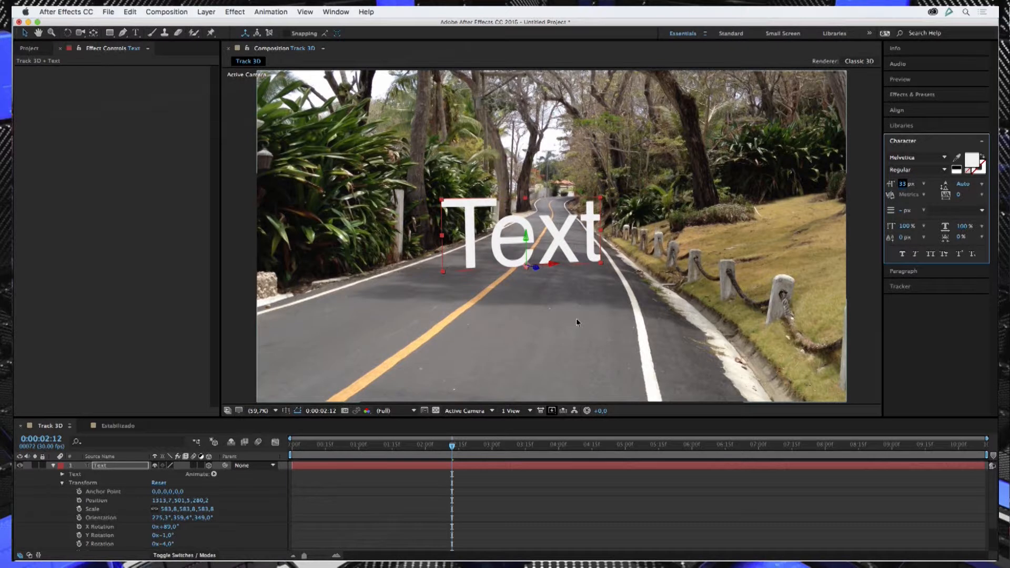
- Preview the tracked text over the road footage from the first frame, and collapse the Text layer's properties
click(279, 453)
key(Home)
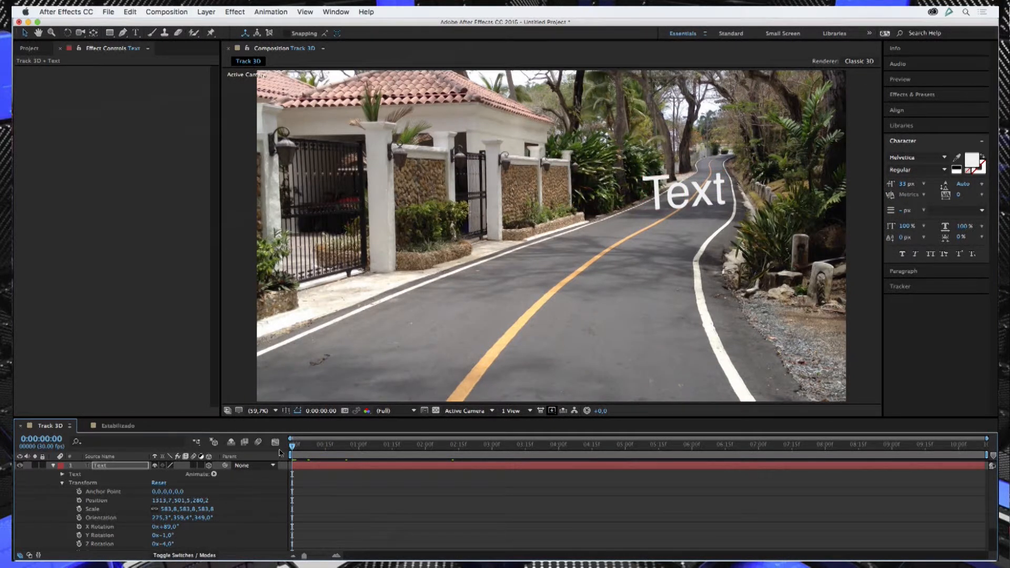
key(space)
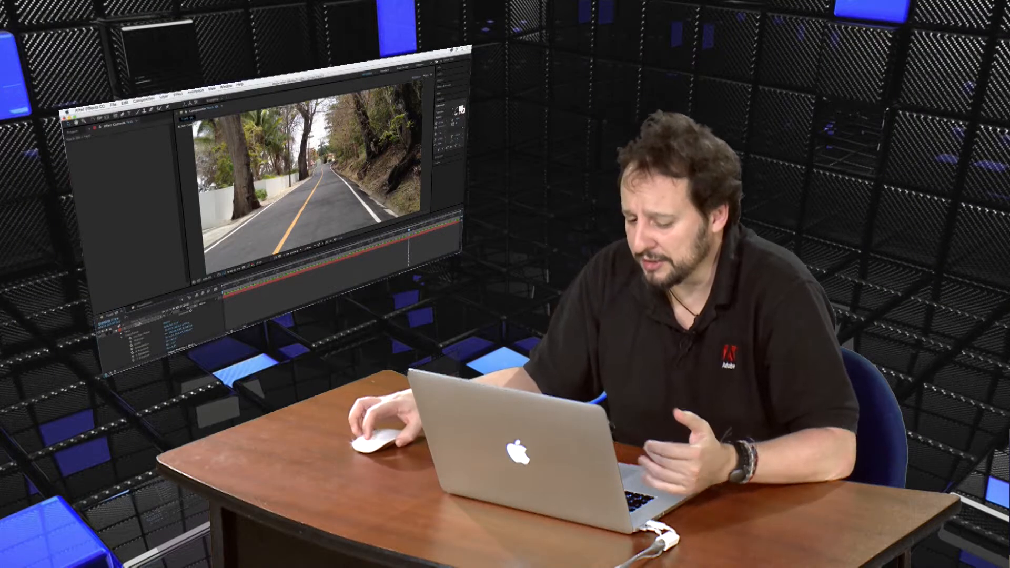
click(117, 331)
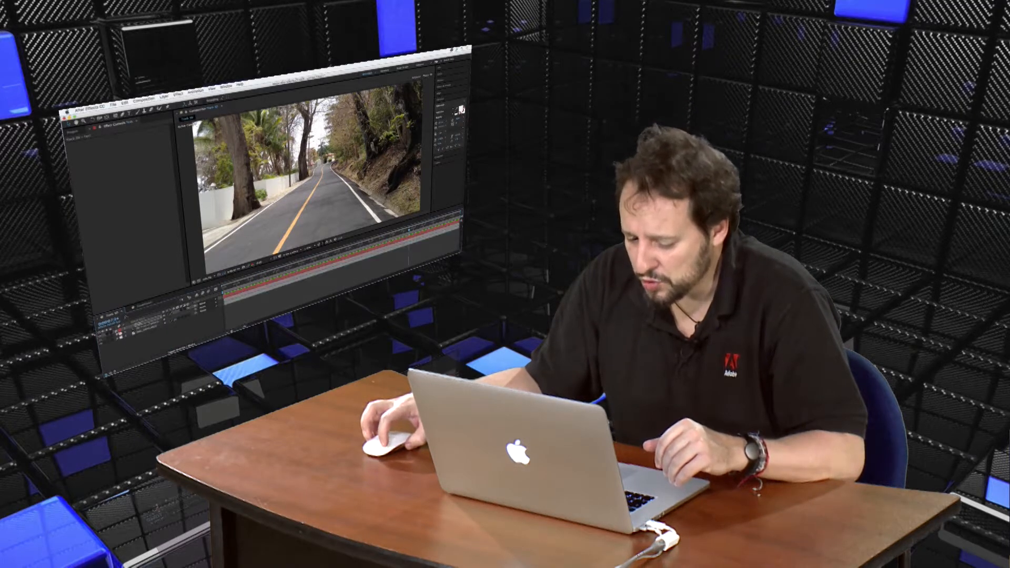